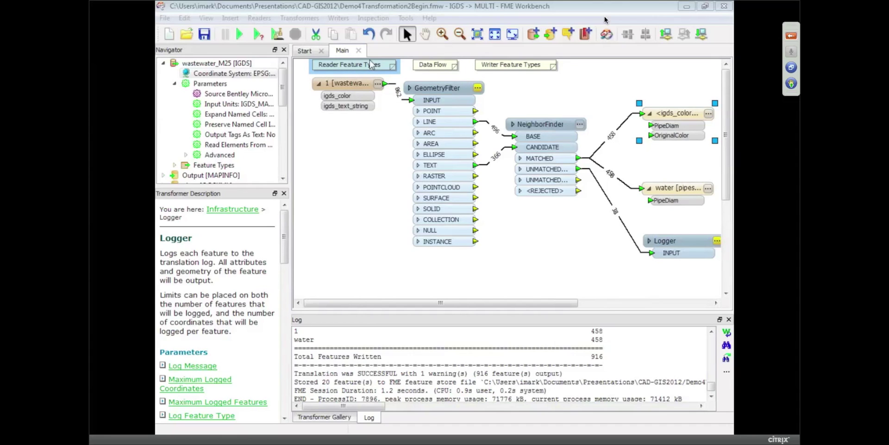
Step: Close the Demo4Transformation2Begin workspace
key("ctrl+w")
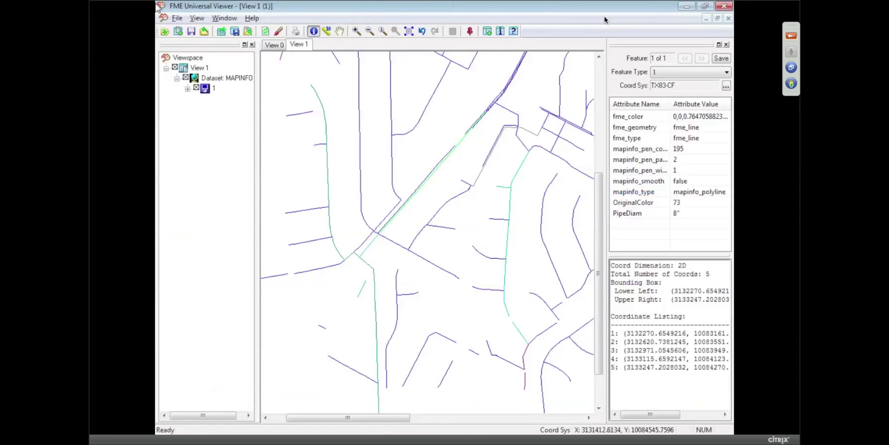
Step: Start opening a new dataset in the viewer with Esri Shape as the format
left_click(164, 31)
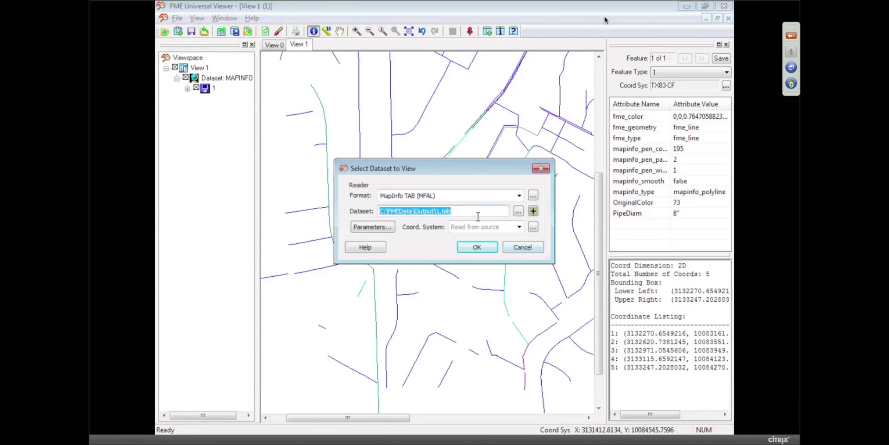
type("Esri")
key("Tab")
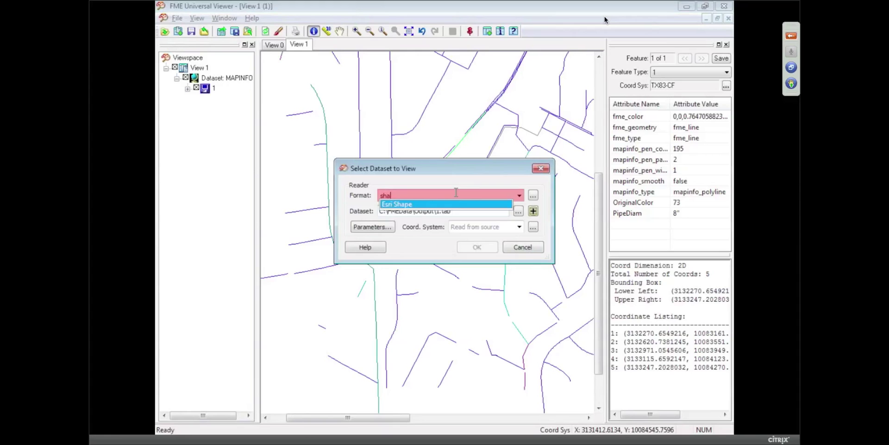
key("Tab")
key("Return")
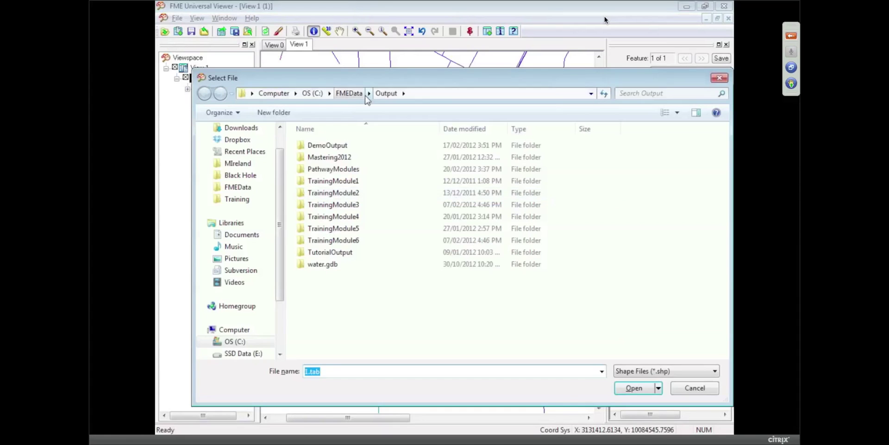
Step: Select park_polygons.shp and dog_off_leash_areas.shp from the CAD-GIS\VancouverParks folder
left_click(369, 94)
mouse_move(381, 99)
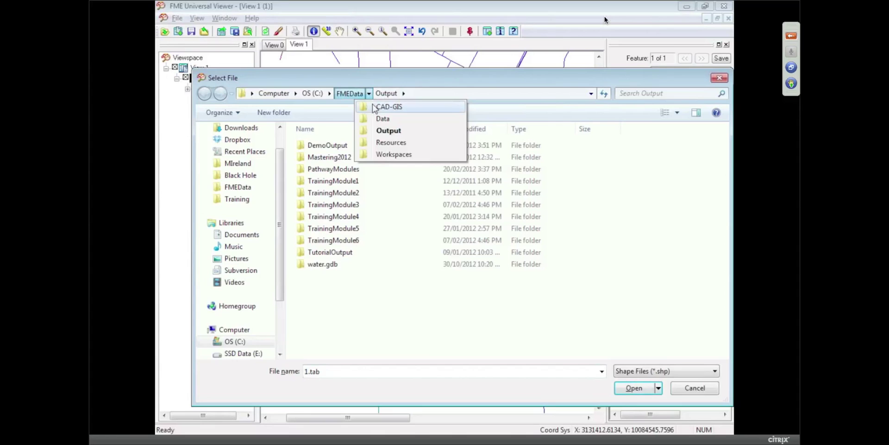
left_click(374, 107)
double_click(338, 145)
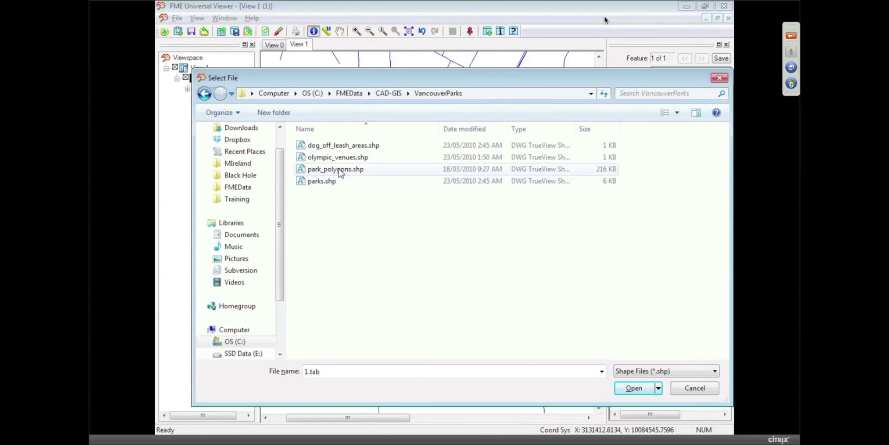
left_click(339, 169)
left_click(339, 146, "ctrl")
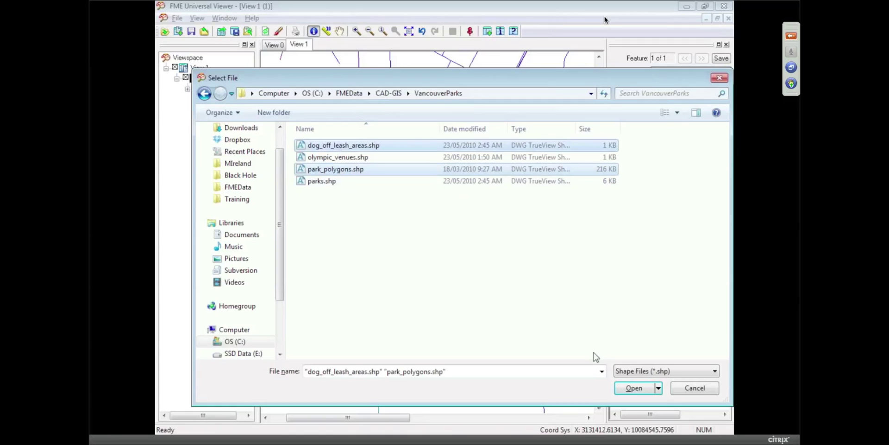
left_click(642, 391)
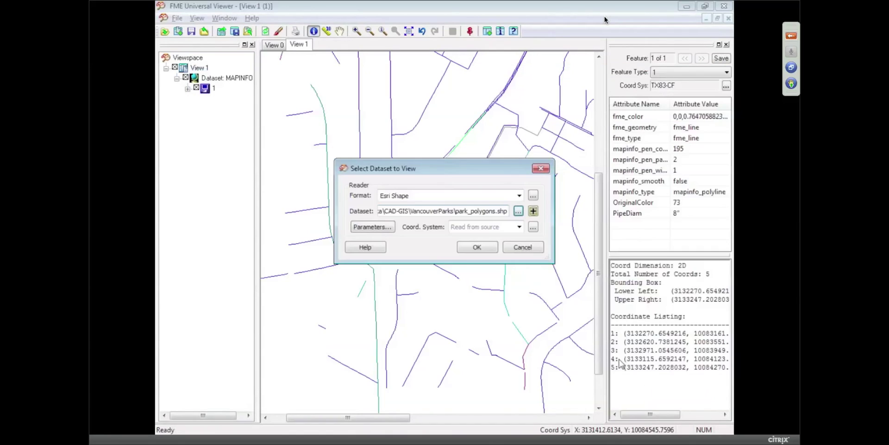
Step: Show both shapefiles in View 2 and draw the dog off-leash points as filled circles
left_click(476, 247)
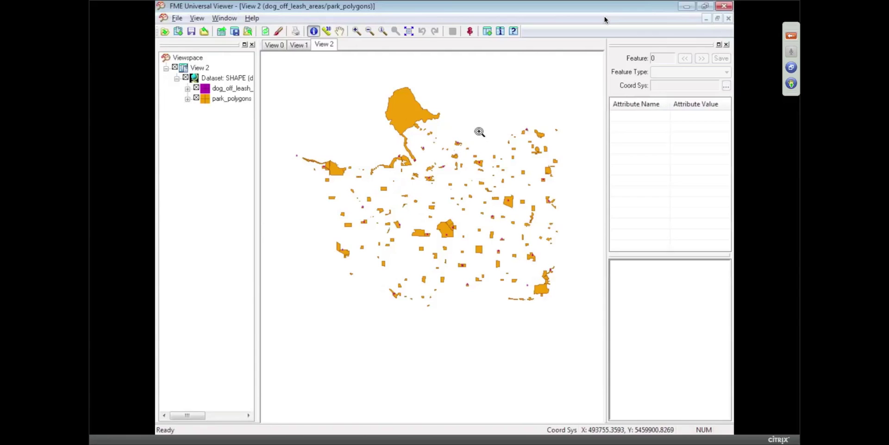
left_click_drag(479, 133, 421, 198)
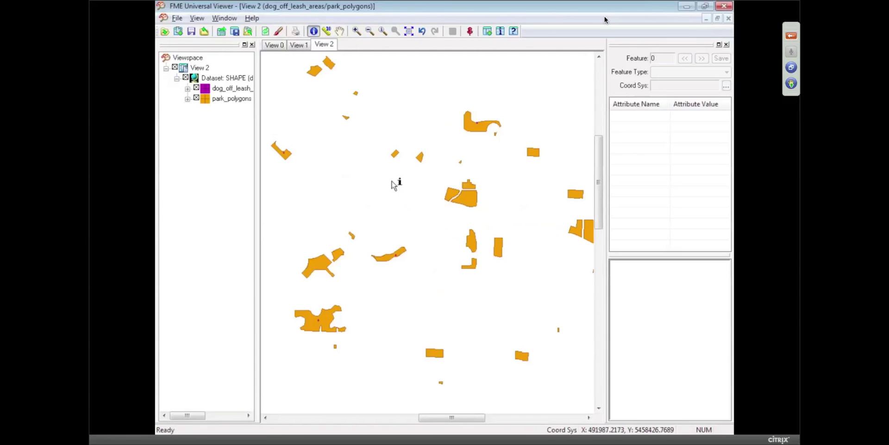
left_click(187, 88)
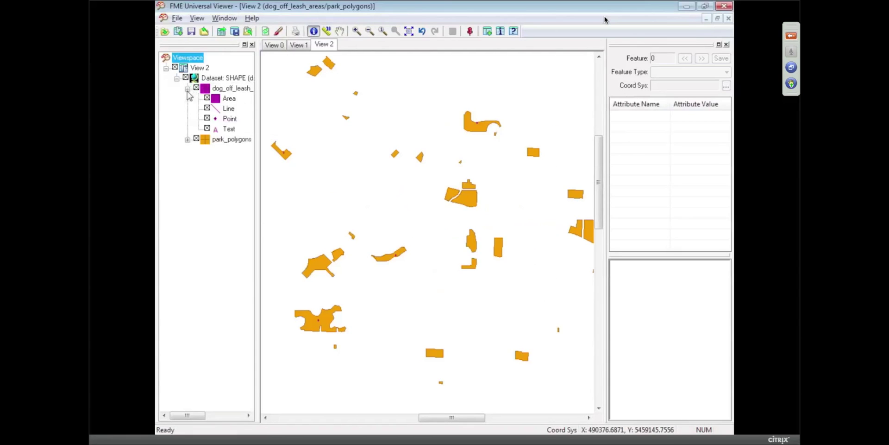
double_click(217, 119)
left_click(506, 245)
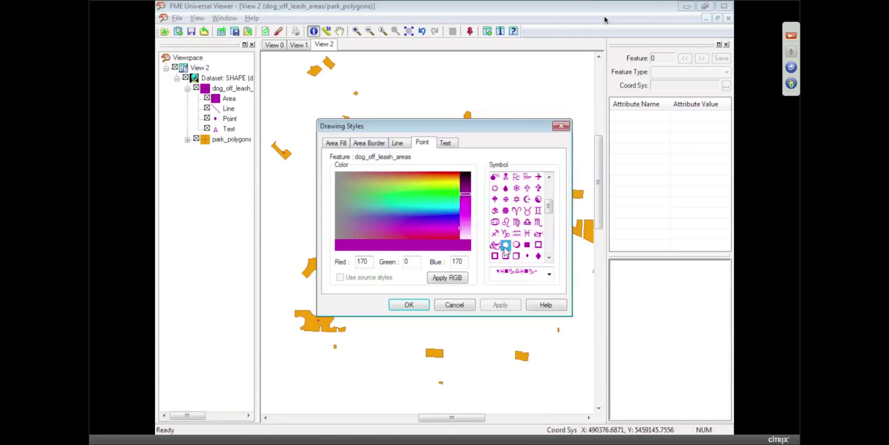
left_click(409, 304)
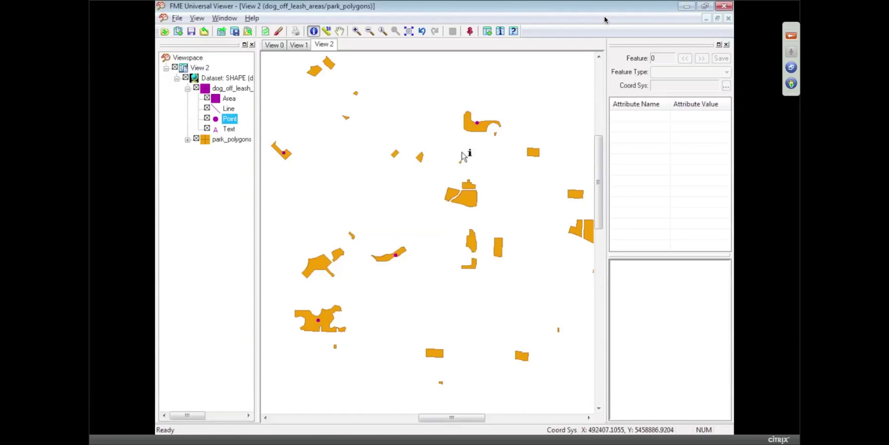
left_click_drag(421, 223, 295, 363)
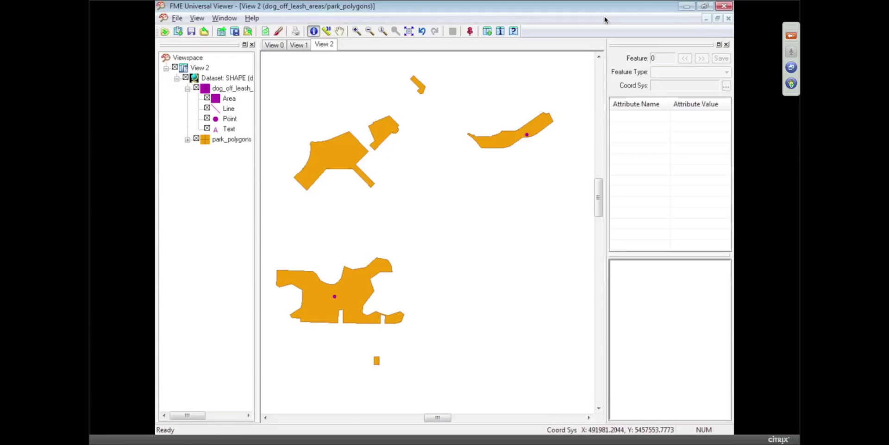
Step: Start generating a workspace that reads park_polygons.shp and dog_off_leash_areas.shp as Esri Shape
key("alt+Tab")
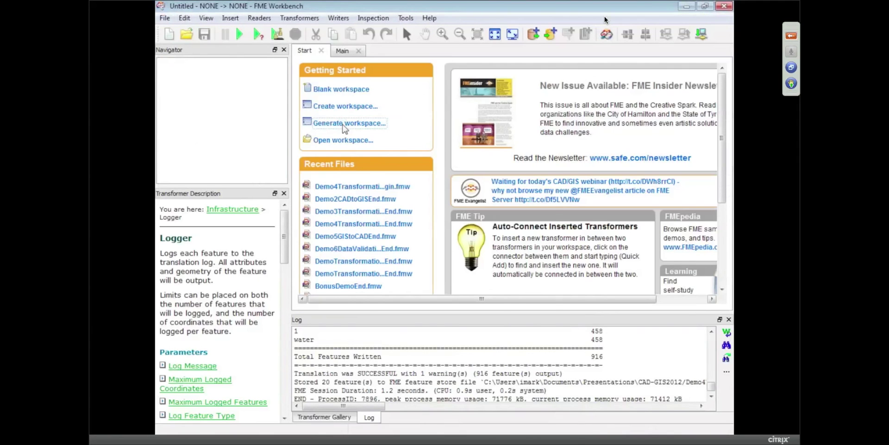
left_click(344, 124)
type("esri")
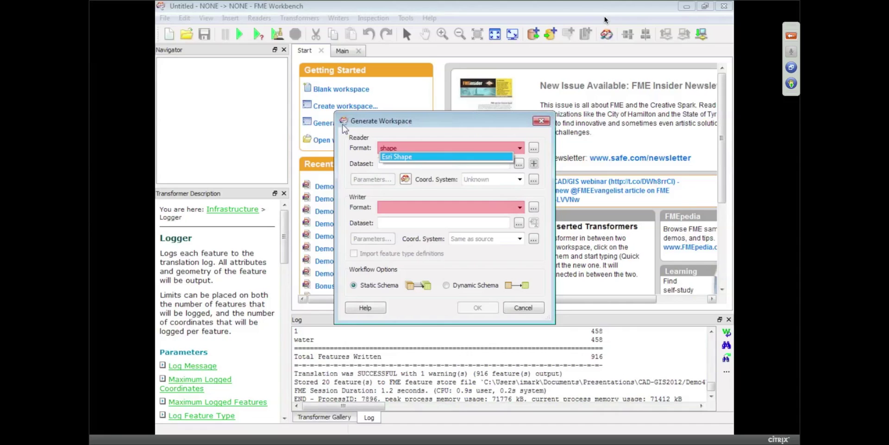
key("Tab")
key("Tab")
key("Return")
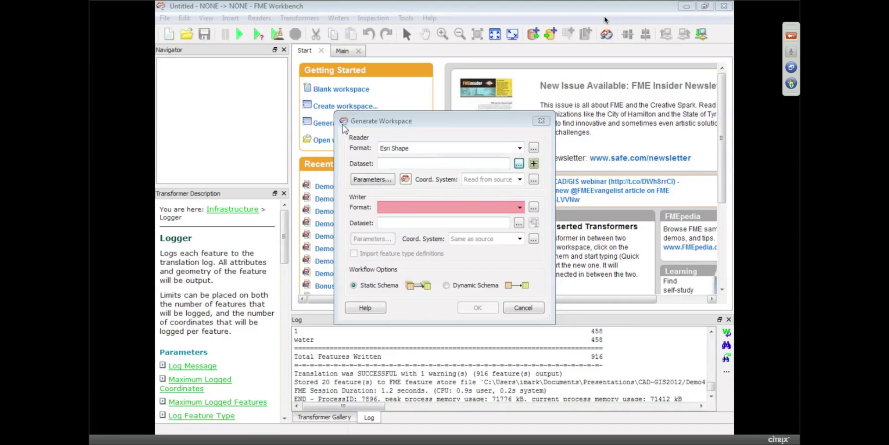
left_click(406, 180)
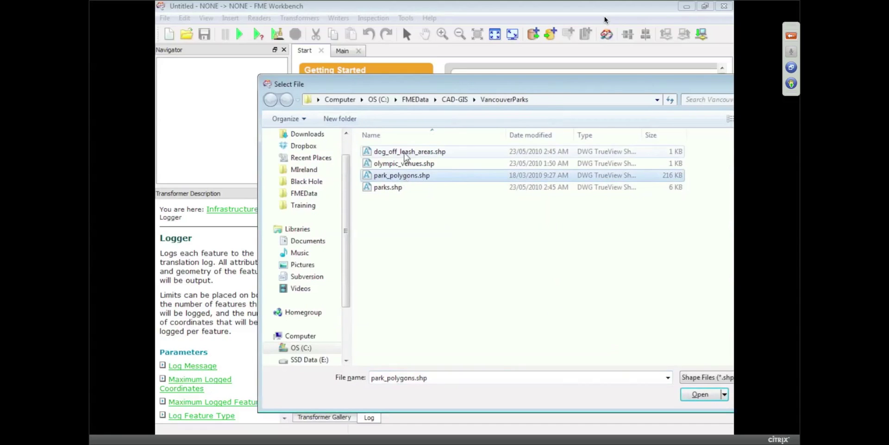
left_click(406, 157, "ctrl")
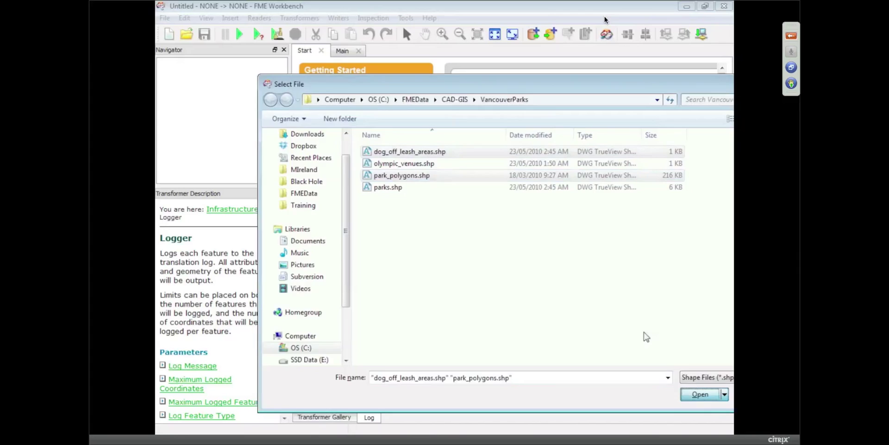
left_click(700, 394)
Step: Set the writer to Bentley MicroStation Design (V8), saving C:\FMEData\Output\parks.dgn
left_click(427, 207)
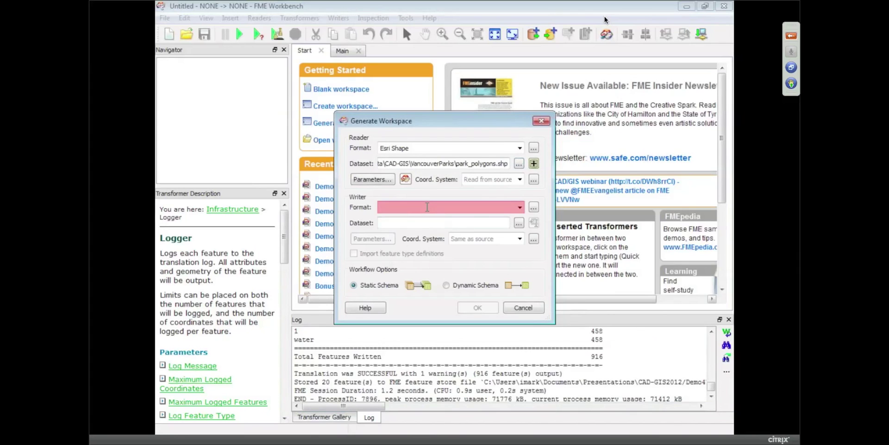
type("micro")
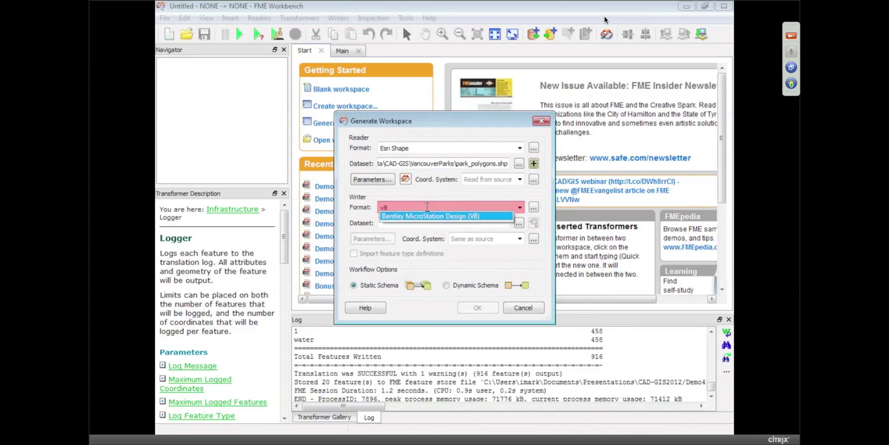
key("Return")
key("space")
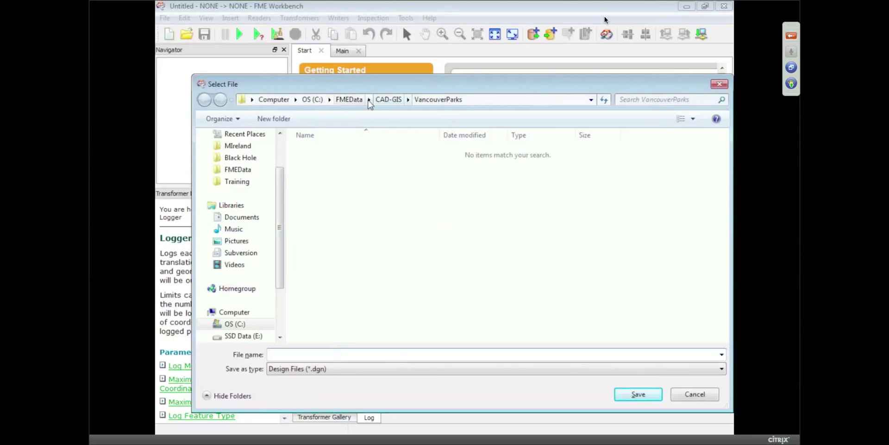
left_click(369, 99)
left_click(380, 137)
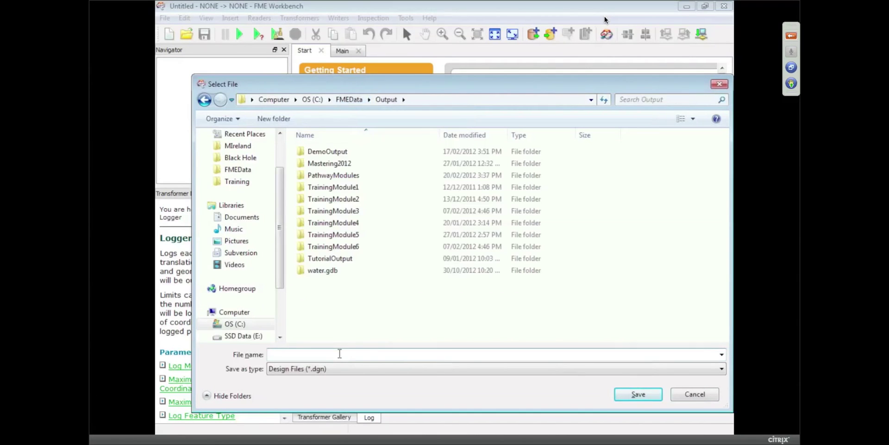
type("parks.dgn")
key("Return")
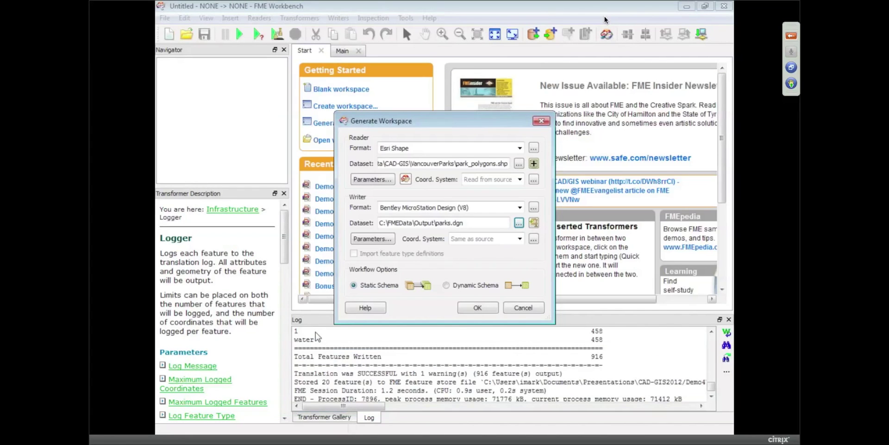
Step: Set the MicroStation writer's seed file to seed2d_m_v8.dgn
left_click(377, 241)
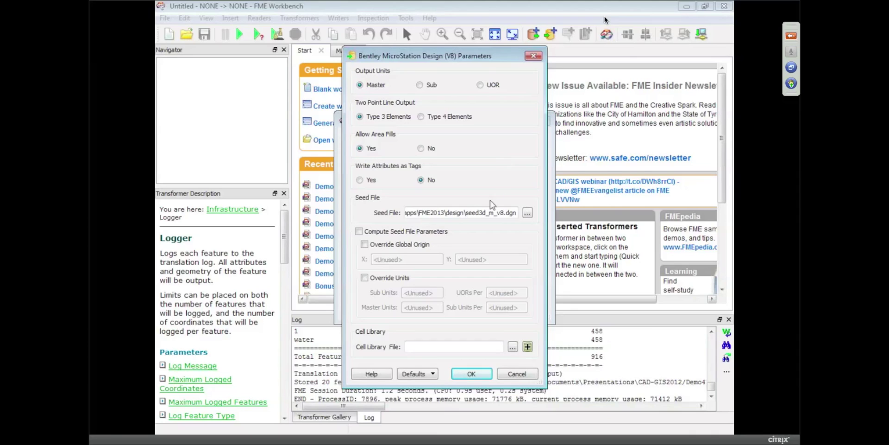
double_click(470, 213)
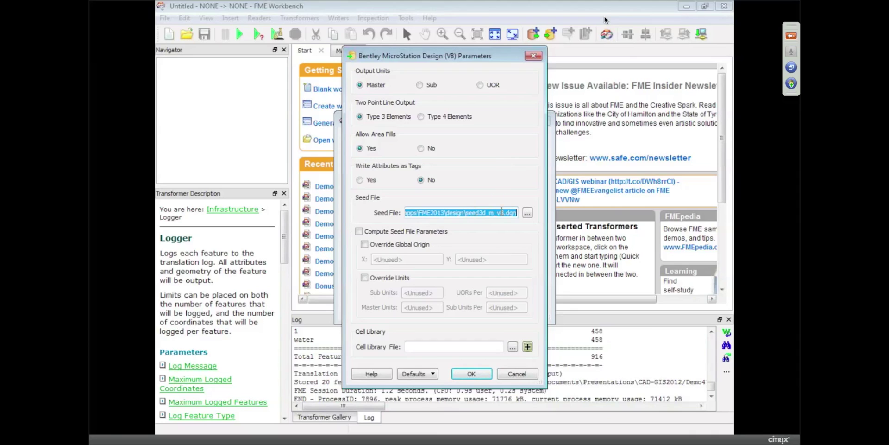
left_click(528, 213)
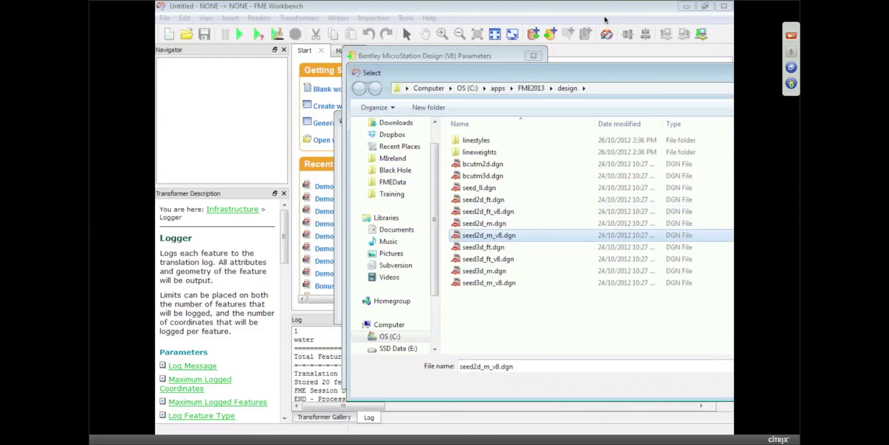
key("Return")
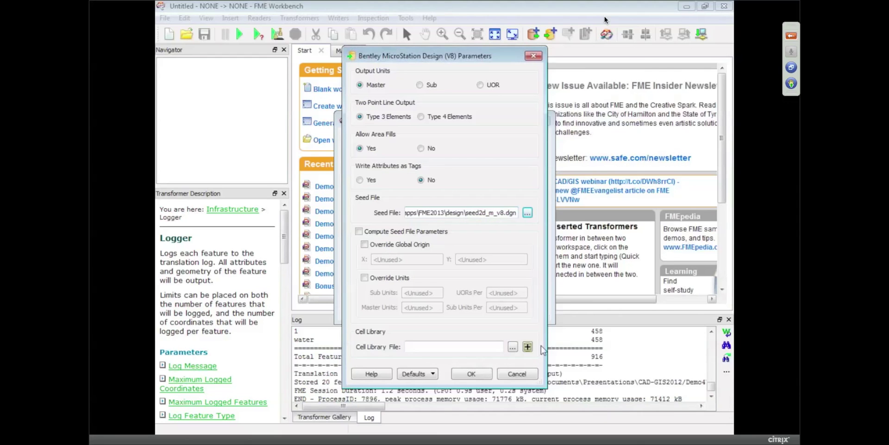
Step: Set the writer's cell library file to C:\FMEData\CAD-GIS\ParksCellLibrary.cel
left_click(512, 347)
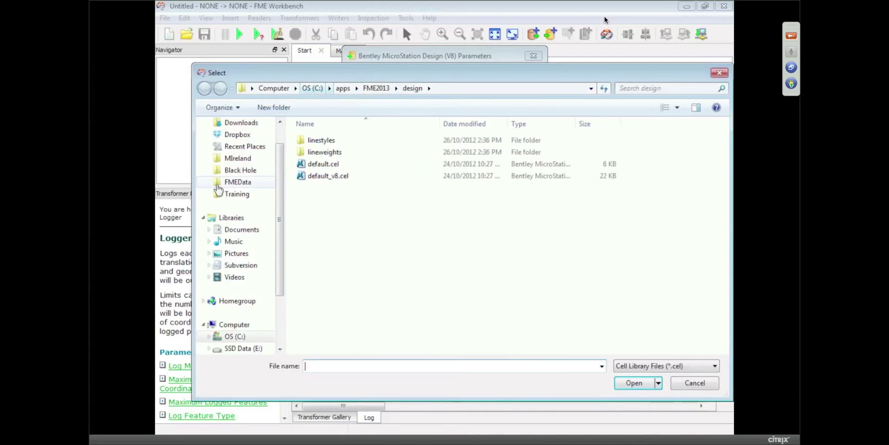
left_click(237, 181)
double_click(312, 139)
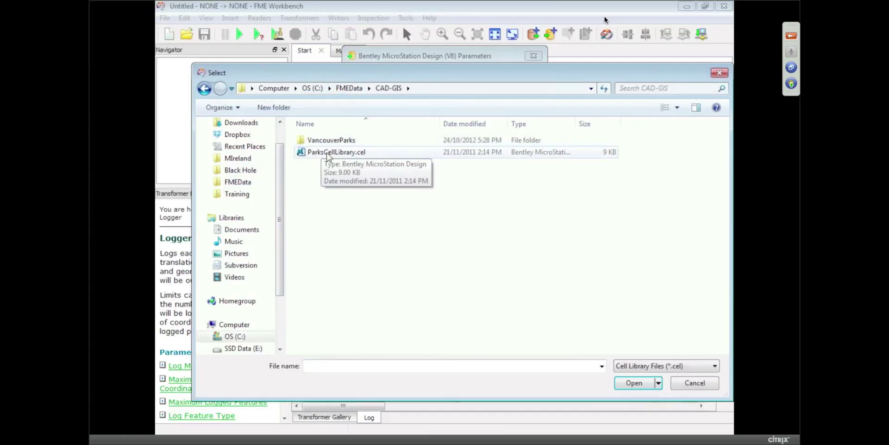
double_click(327, 152)
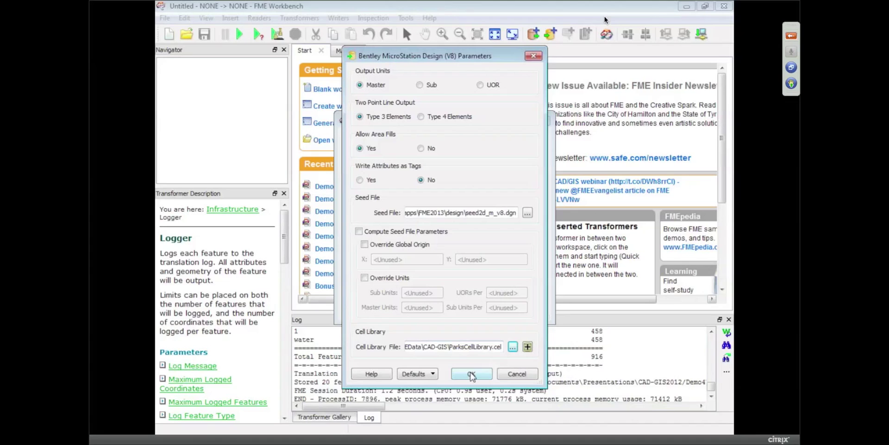
Step: Generate the SHAPE to DGNV8 workspace with both dog_off_leash_areas and park_polygons feature types
left_click(471, 374)
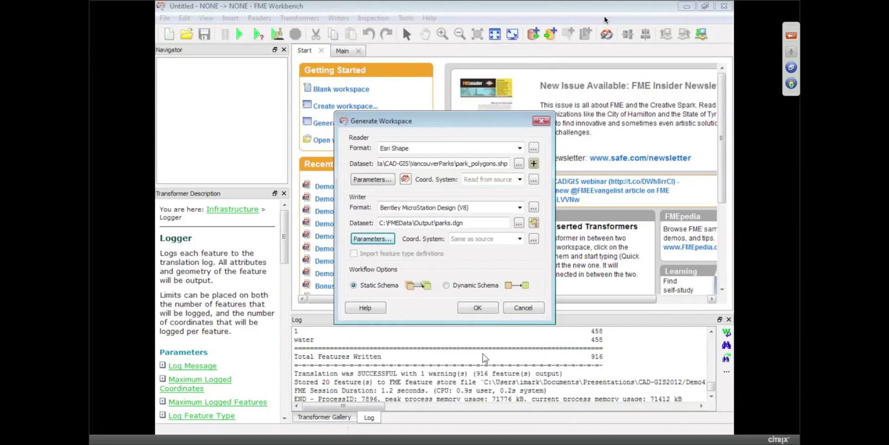
left_click(478, 308)
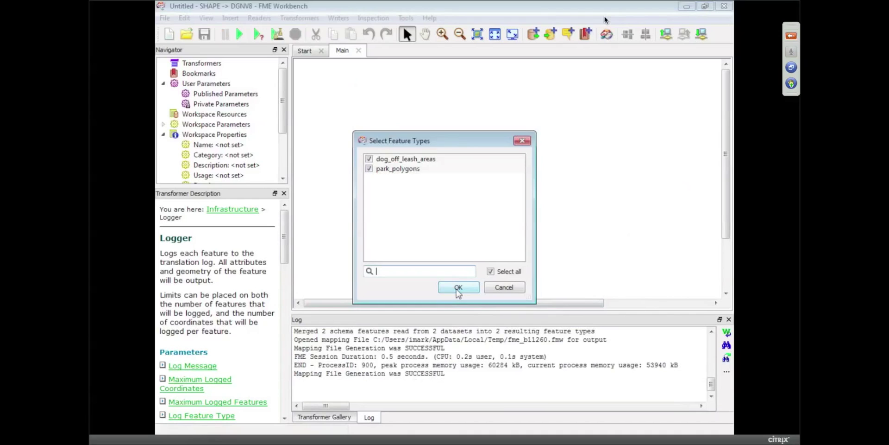
left_click(458, 288)
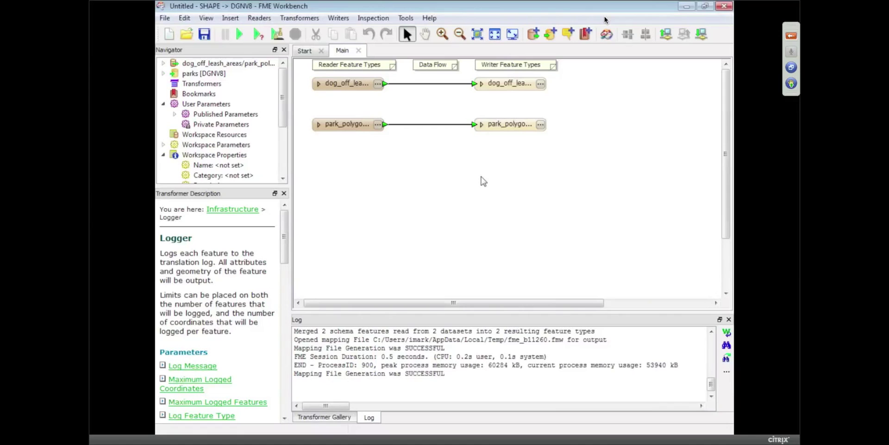
Step: Add a DGNStyler and splice it into the dog_off_leash_areas reader-to-writer connection
type("dgn")
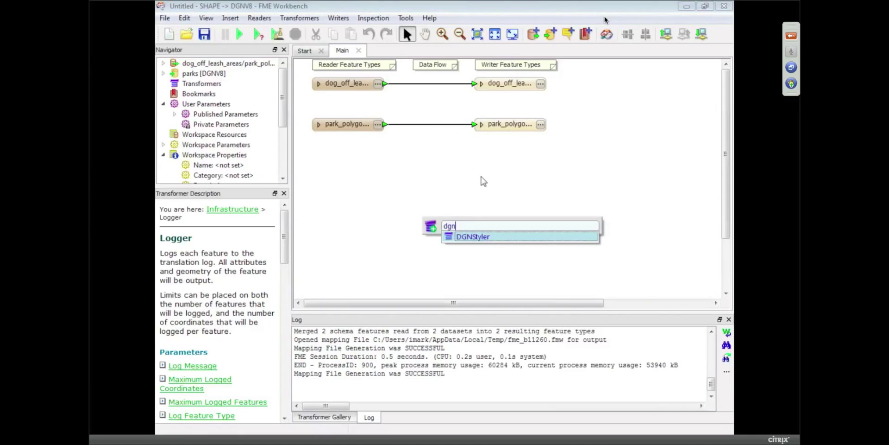
key("Return")
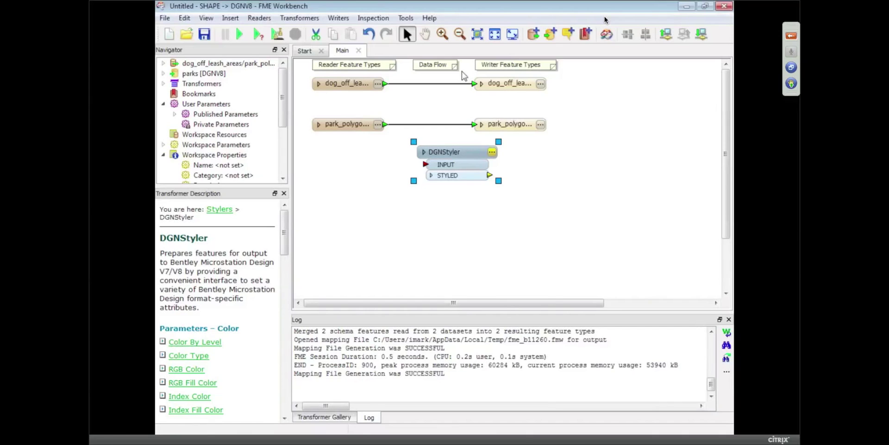
left_click_drag(517, 88, 640, 92)
left_click_drag(449, 153, 479, 94)
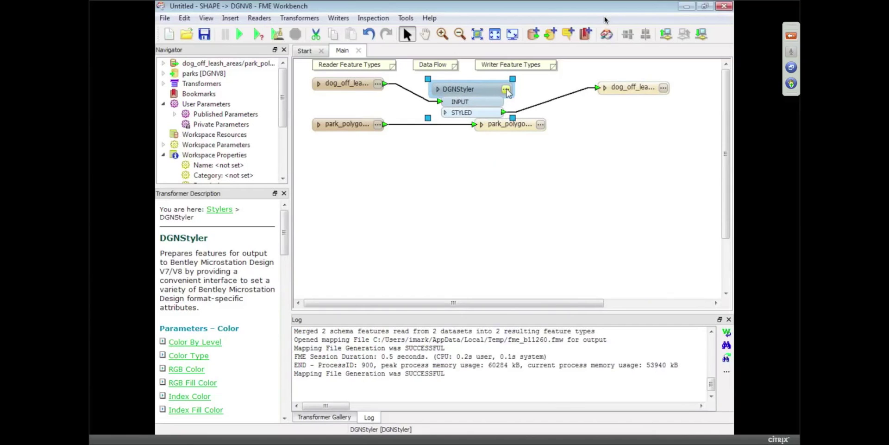
Step: Set the DGNStyler cells to ParksCellLibrary.cel, cell name DoggyPark, cell mode Library
left_click(507, 90)
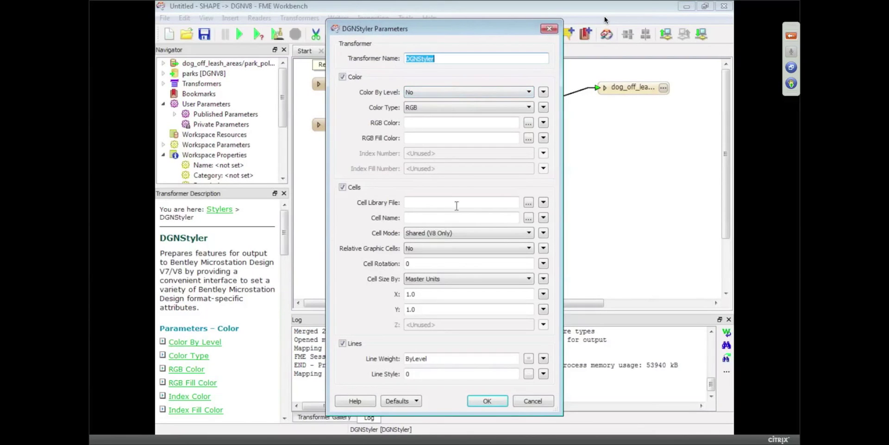
left_click(529, 202)
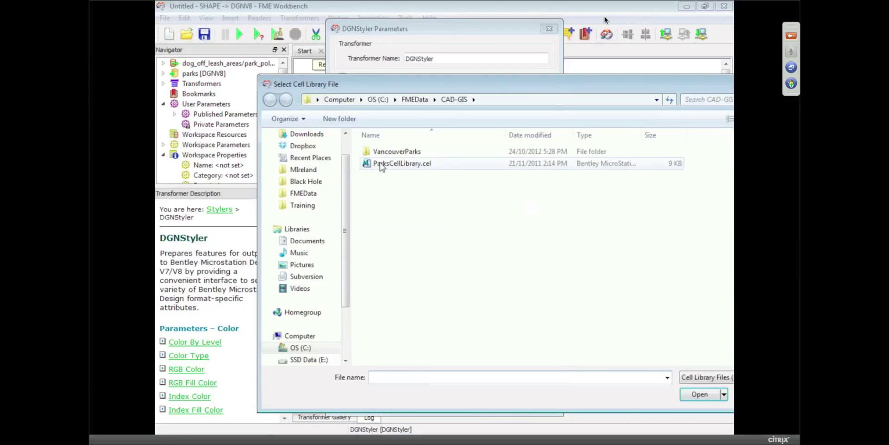
double_click(381, 165)
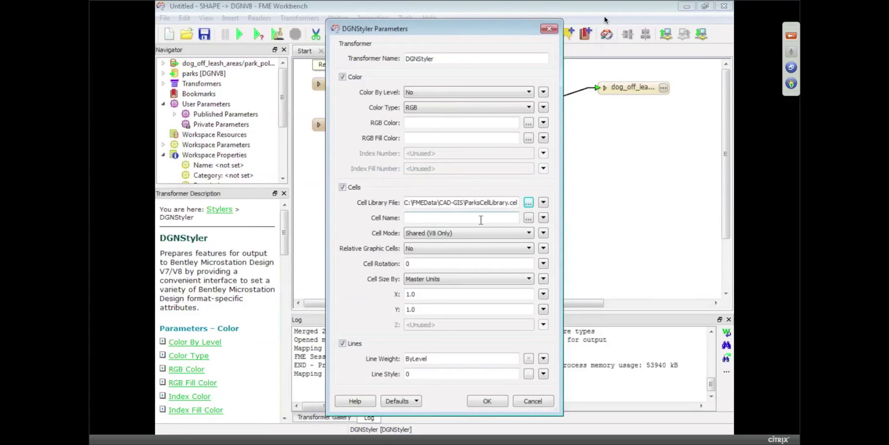
left_click(529, 218)
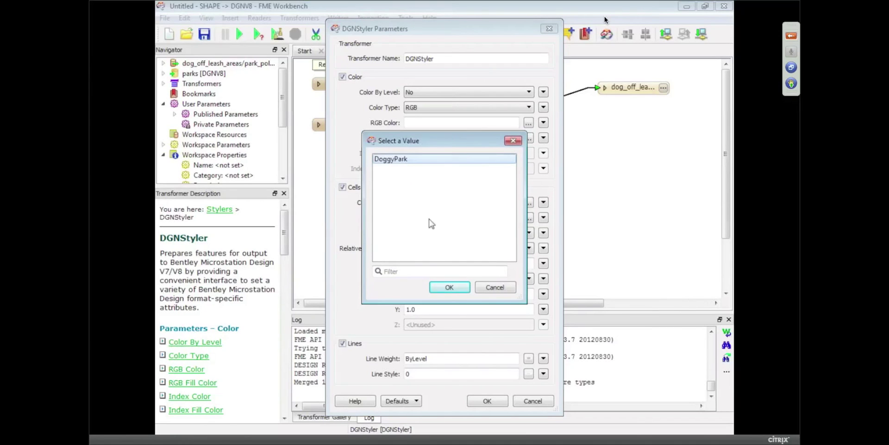
left_click(453, 289)
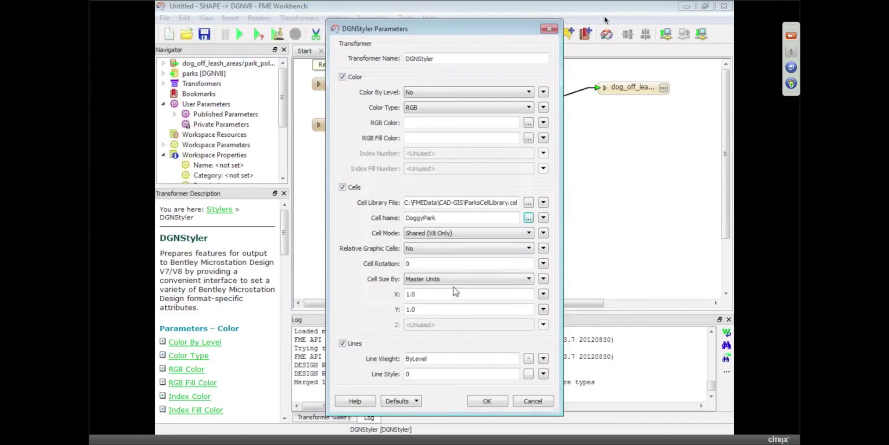
left_click(431, 234)
left_click(424, 245)
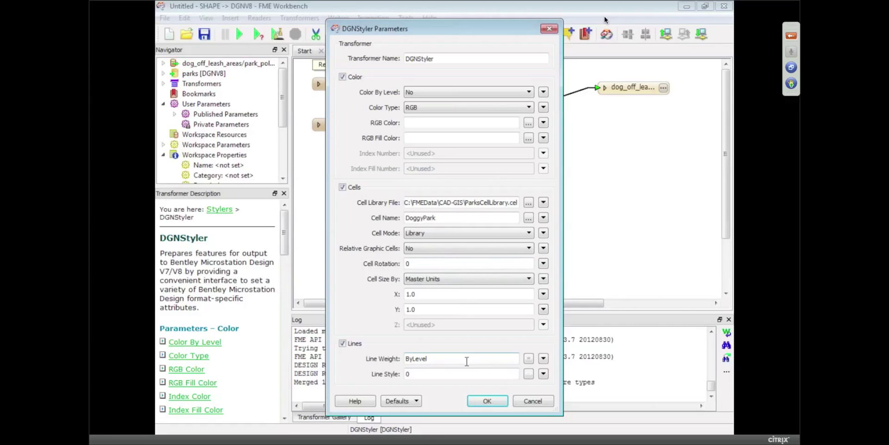
Step: Keep cell rotation at 0, set cell size X and Y to 50, and accept the styler
left_click(544, 263)
mouse_move(611, 185)
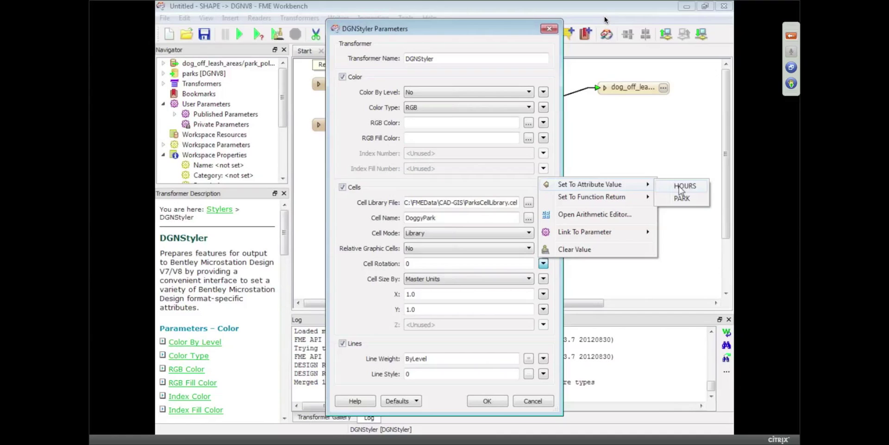
left_click(623, 146)
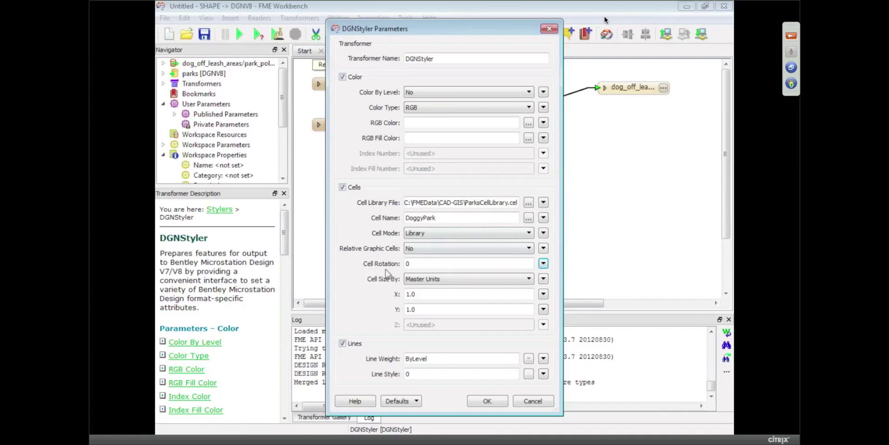
double_click(417, 295)
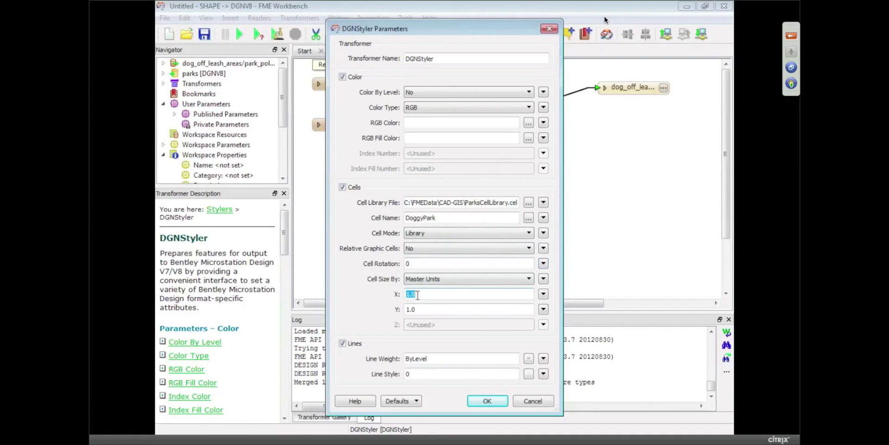
type("50")
key("Tab")
type("50")
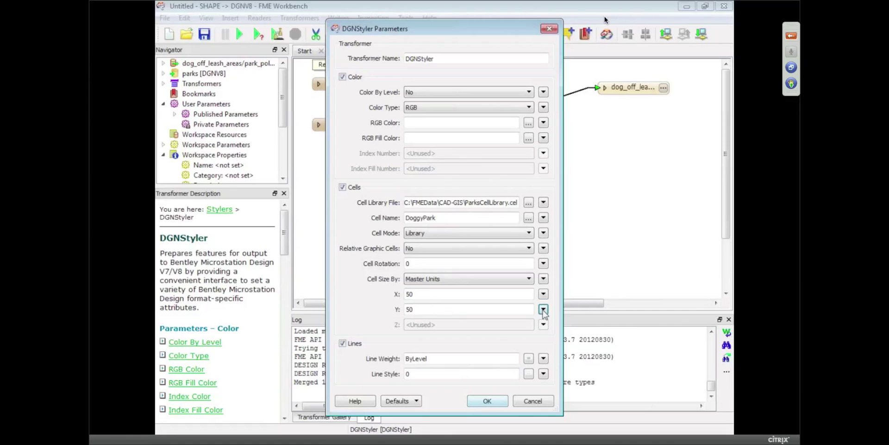
left_click(543, 295)
mouse_move(618, 216)
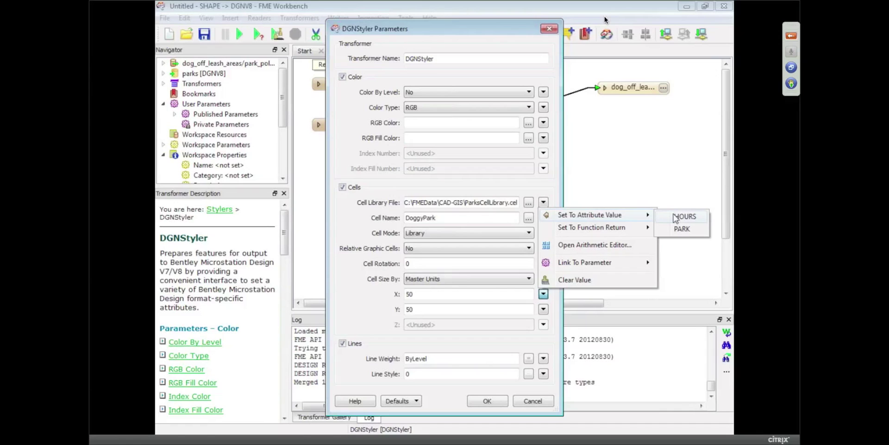
left_click(486, 400)
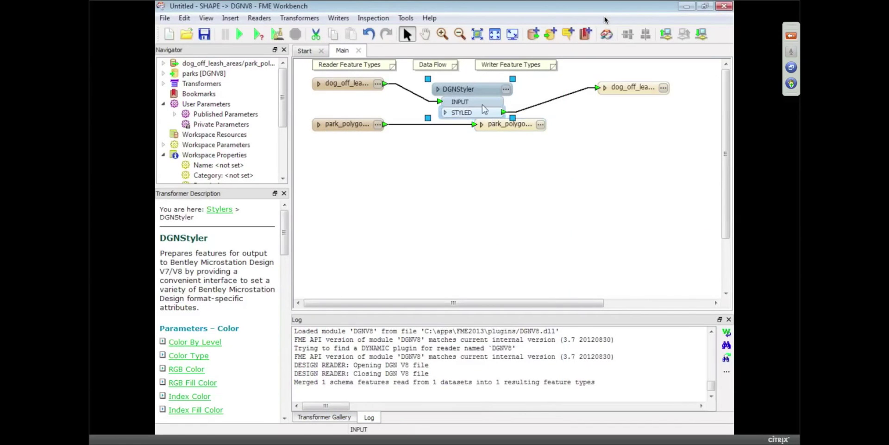
Step: Insert DGNStyler_2 into the park_polygons connection and position it below the path
left_click_drag(452, 84, 436, 84)
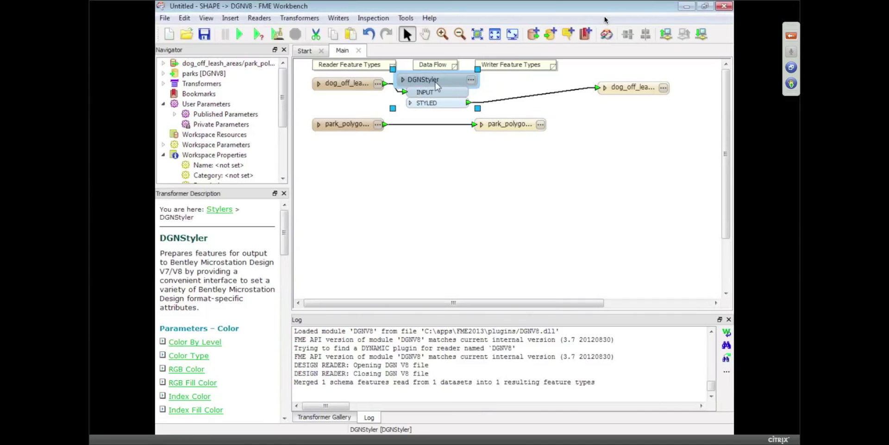
left_click(429, 115)
left_click(421, 124)
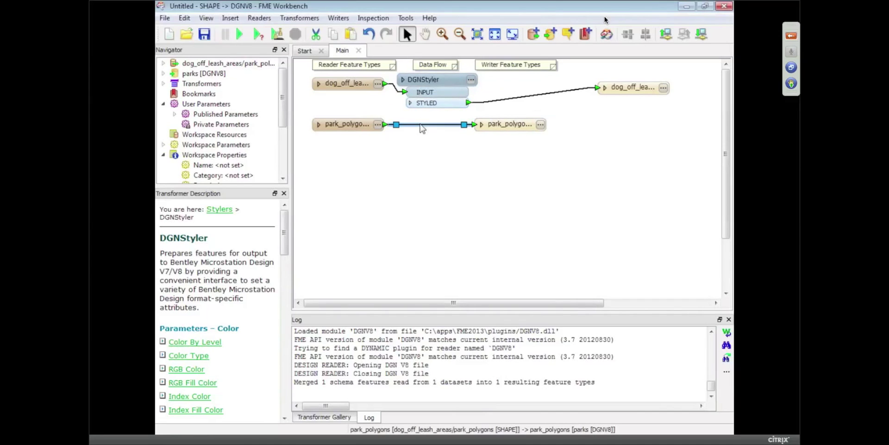
type("dgns")
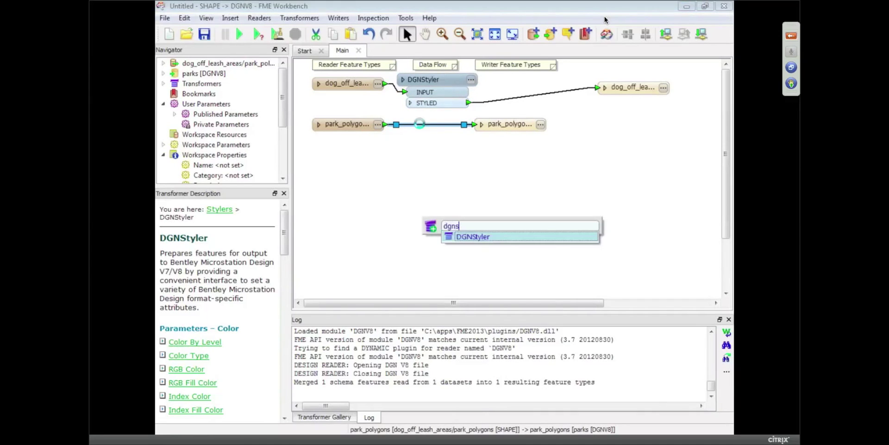
key("Return")
left_click_drag(423, 129, 423, 160)
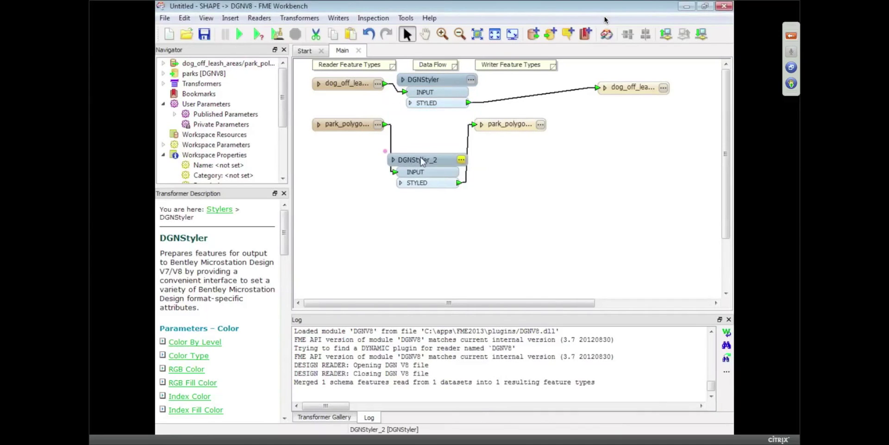
Step: Set DGNStyler_2 to Color Index with index number 0 and fill number 2
left_click(462, 160)
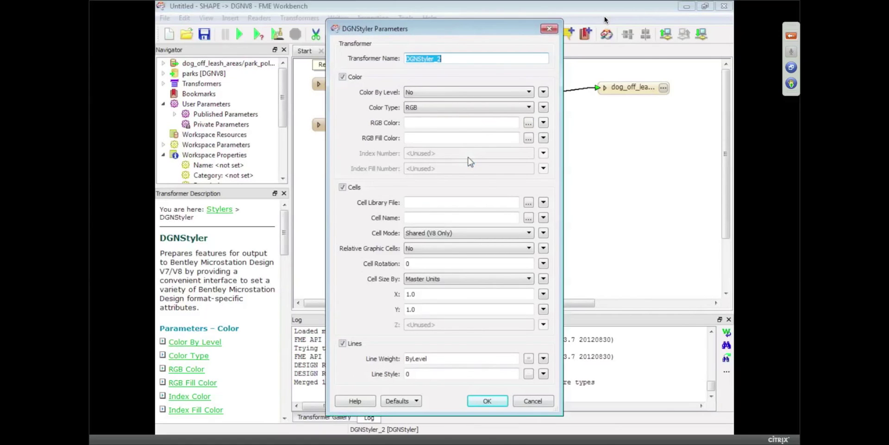
left_click(482, 107)
left_click(438, 124)
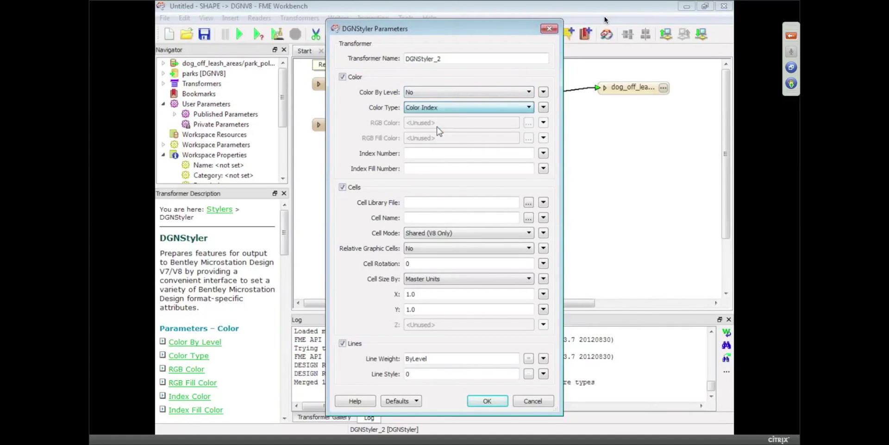
left_click(471, 154)
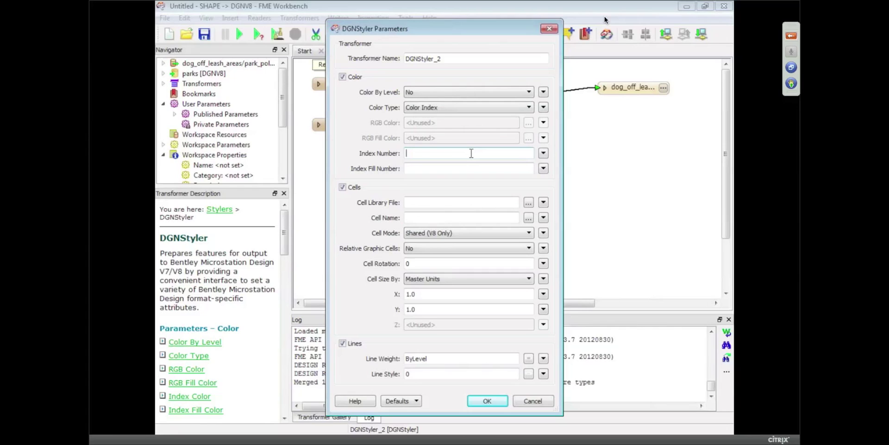
type("0")
key("Tab")
type("2")
key("Tab")
left_click(490, 406)
Step: Apply the DGNStyler_2 park colour settings and run the translation to write parks.dgn
left_click(487, 401)
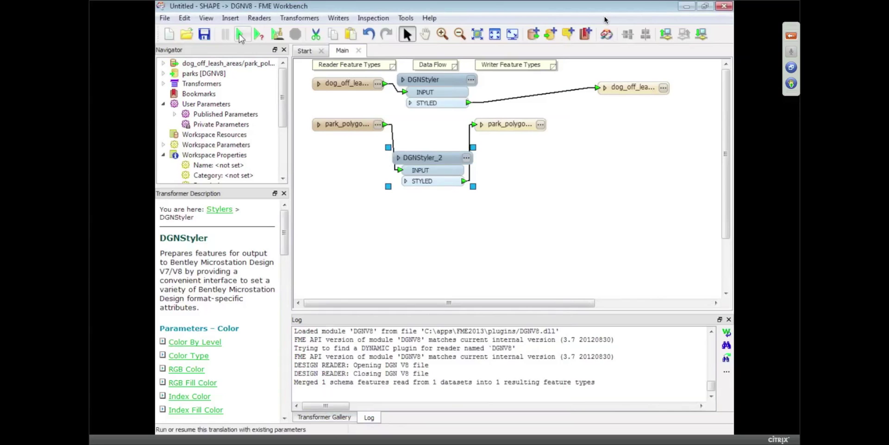
left_click(240, 35)
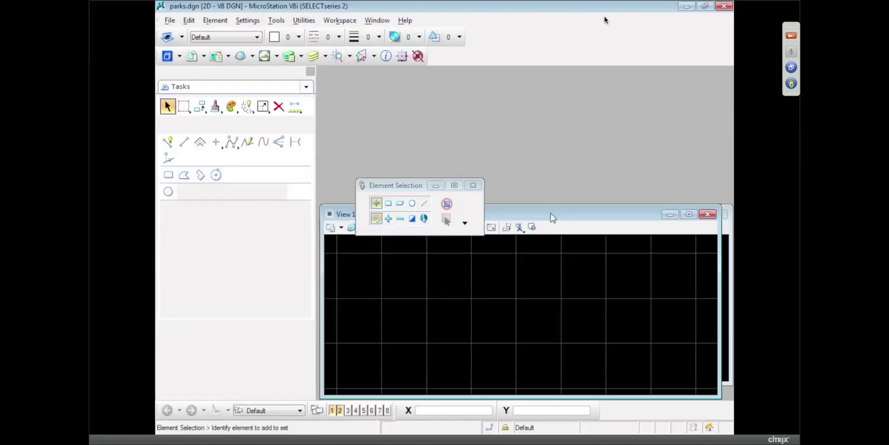
Step: Maximize View 1 and fit the whole parks drawing in the view
double_click(550, 218)
left_click(473, 185)
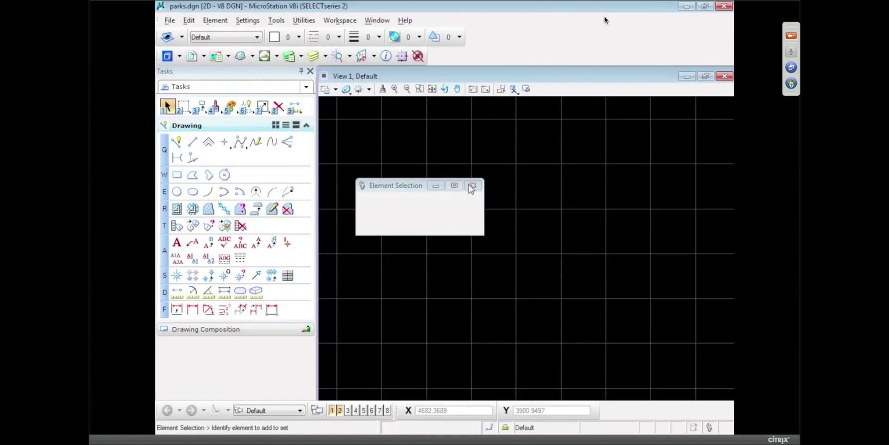
left_click(434, 90)
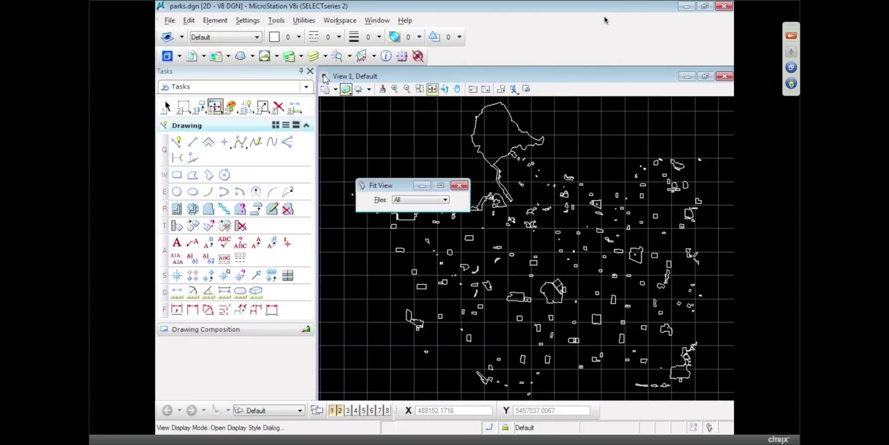
Step: Turn on Fill in View Attributes so the park polygons display solid green
left_click(323, 75)
left_click(364, 173)
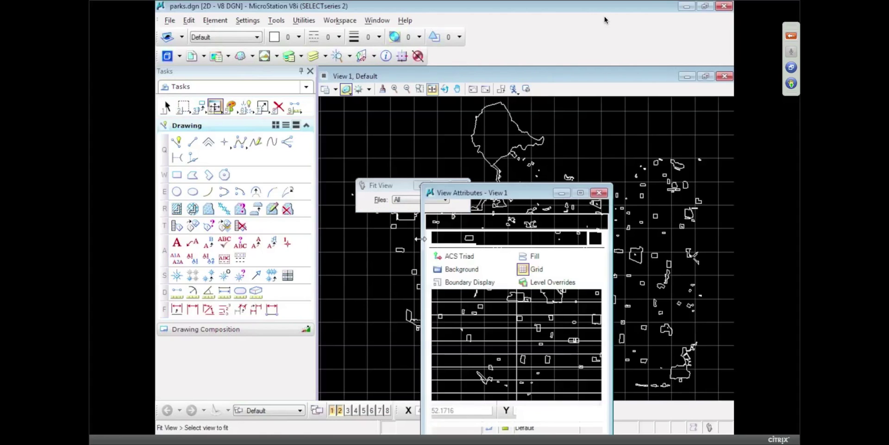
left_click(524, 257)
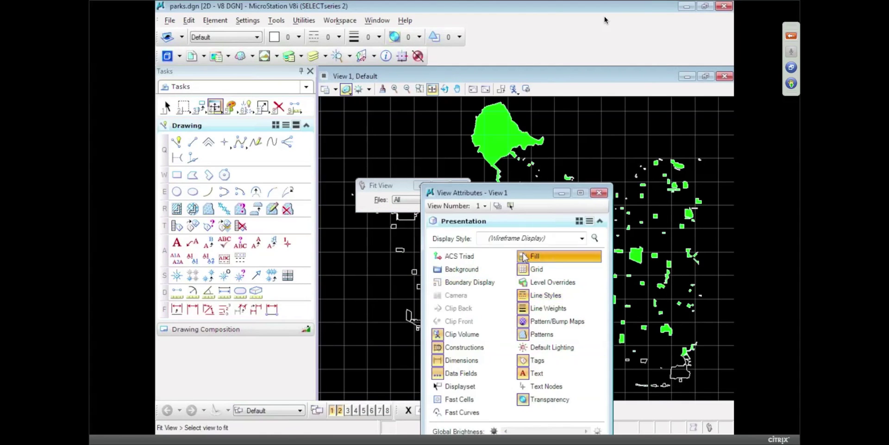
left_click(599, 192)
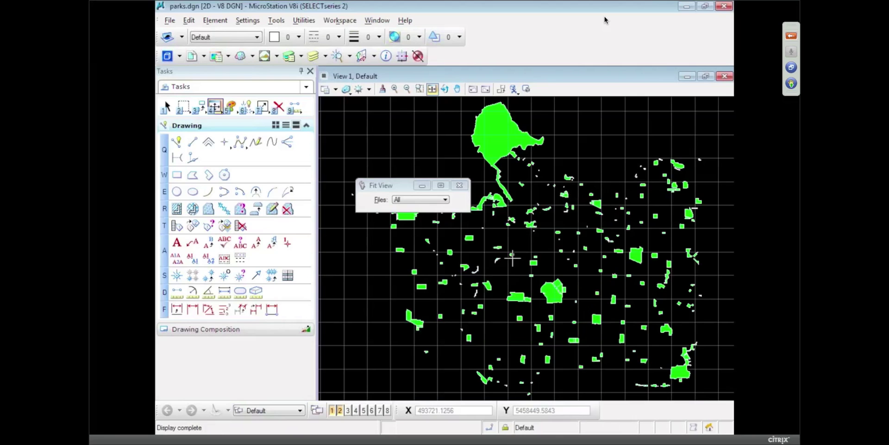
Step: Zoom in at ratio 2 on the large park, then bring up Level Display with Ctrl+E
left_click(395, 89)
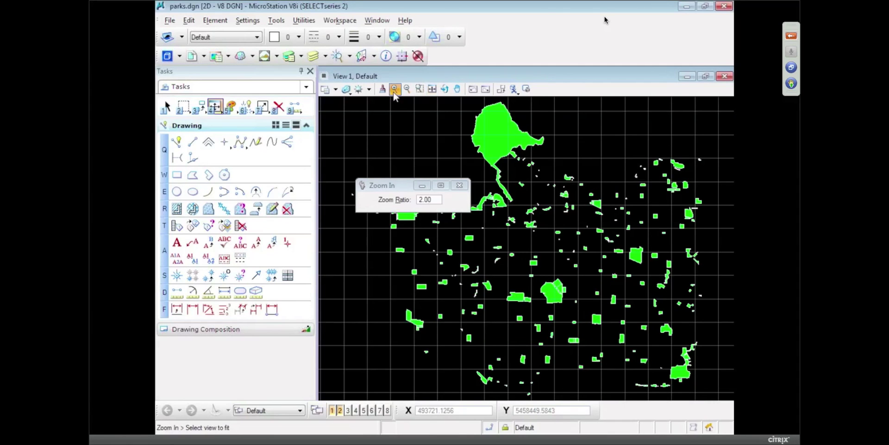
left_click(495, 194)
left_click(565, 280)
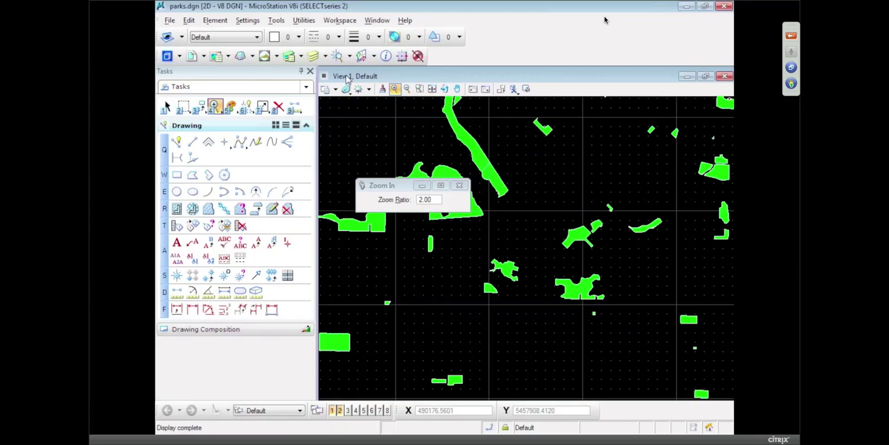
key("ctrl+e")
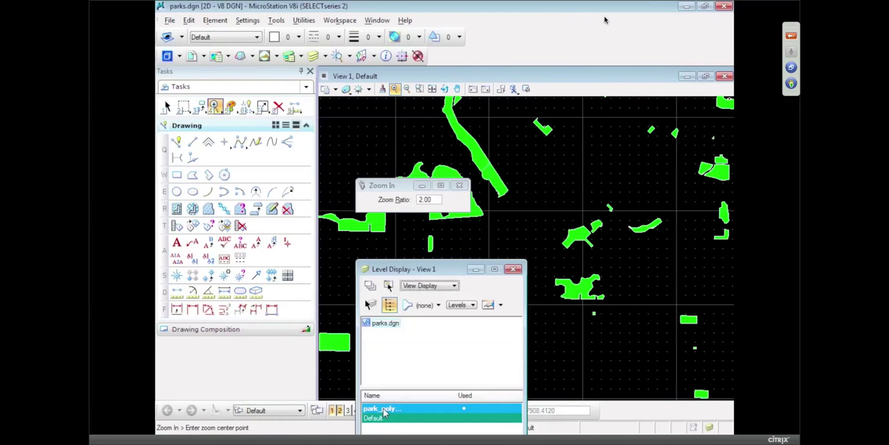
Step: Turn off the park_polygons level, zoom in on a DoggyPark cell, and dock Level Display left
left_click(380, 410)
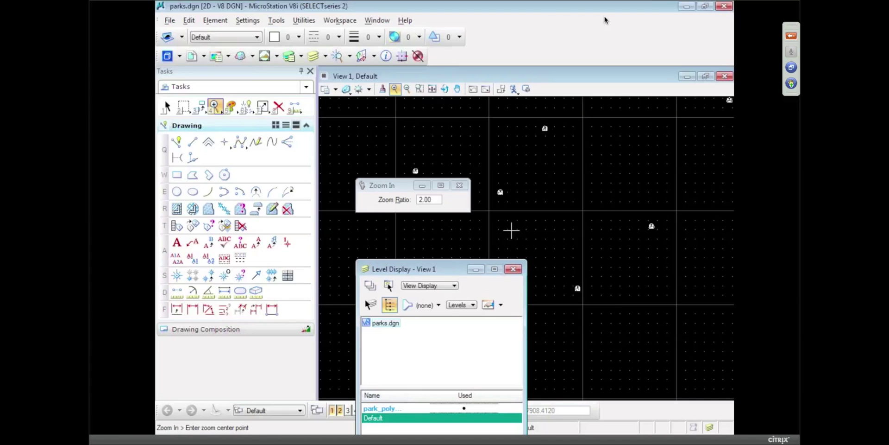
left_click(495, 187)
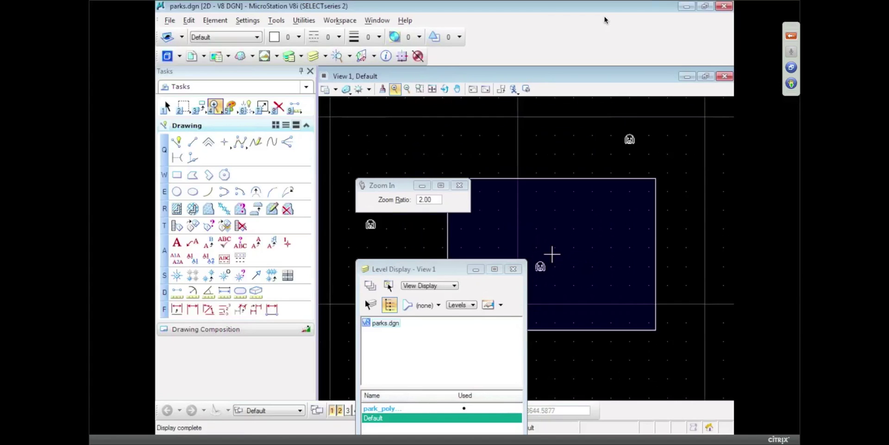
left_click_drag(417, 268, 209, 214)
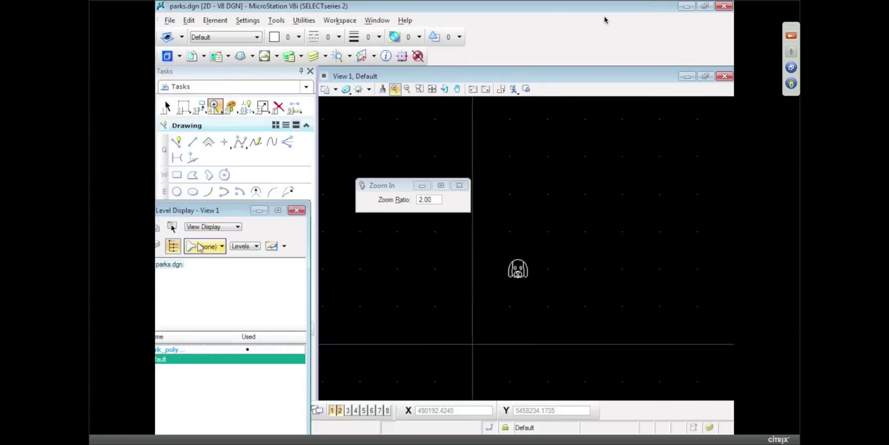